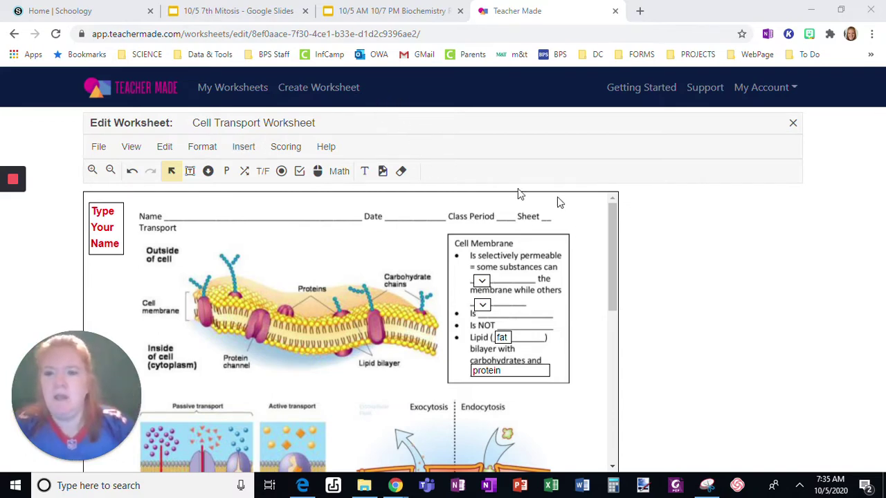
# Look through the Cell Transport Worksheet from start to end and return to the list of worksheets
pyautogui.scroll(-10, 534, 338)
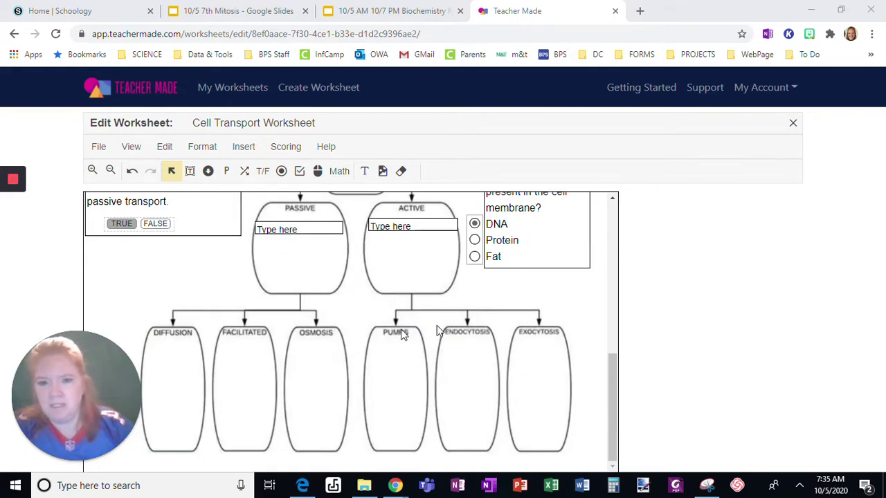
pyautogui.scroll(5, 484, 311)
pyautogui.scroll(2, 547, 325)
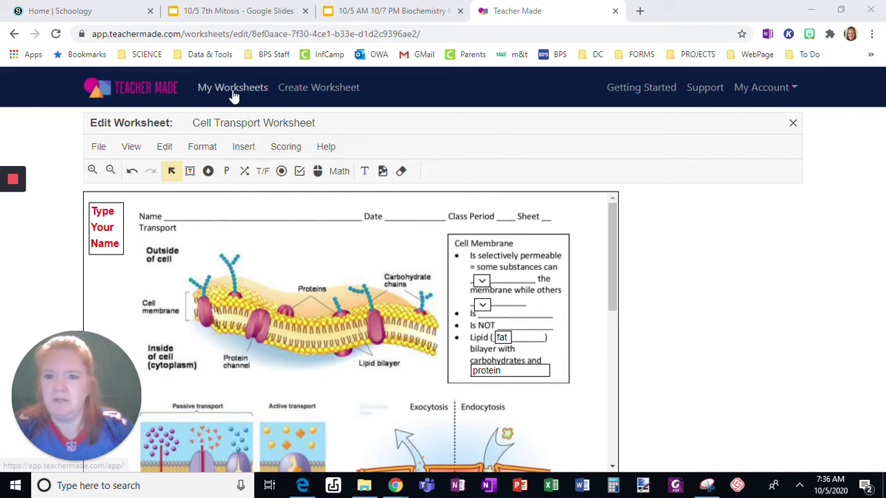
pyautogui.click(211, 90)
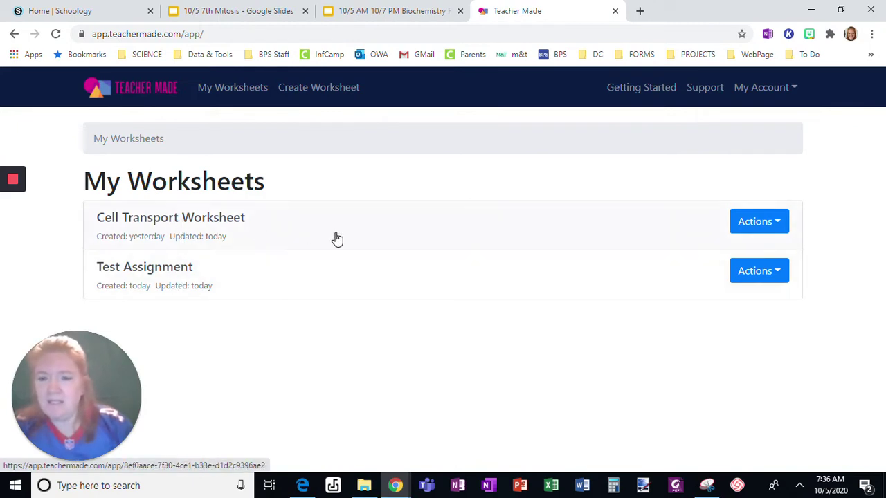
# View the Cell Transport Worksheet's title and description properties and return to the worksheet list without changing them
pyautogui.click(764, 234)
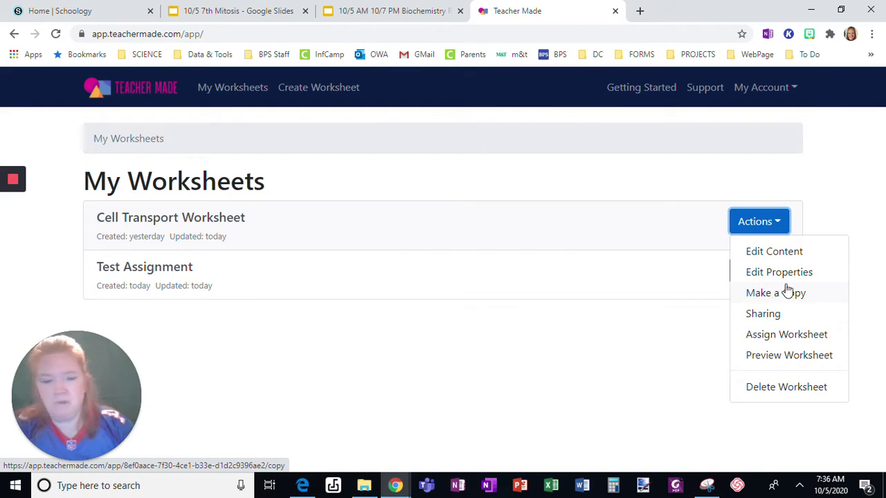
pyautogui.click(768, 273)
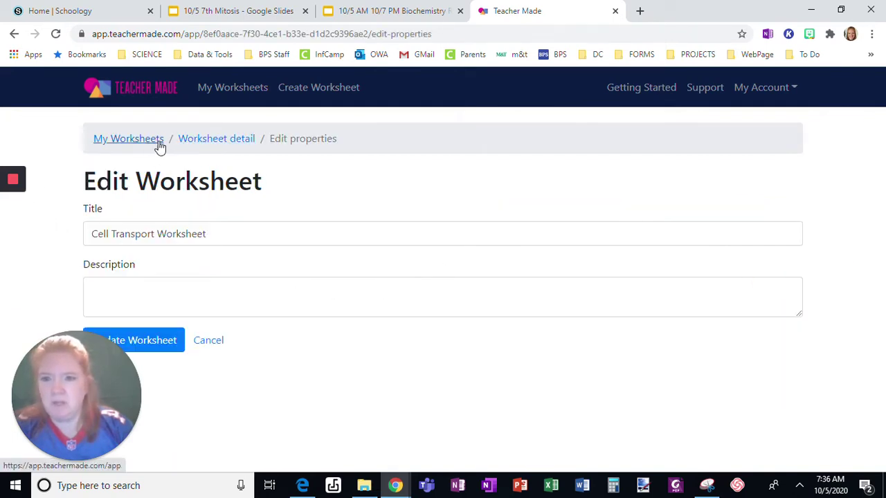
pyautogui.click(128, 139)
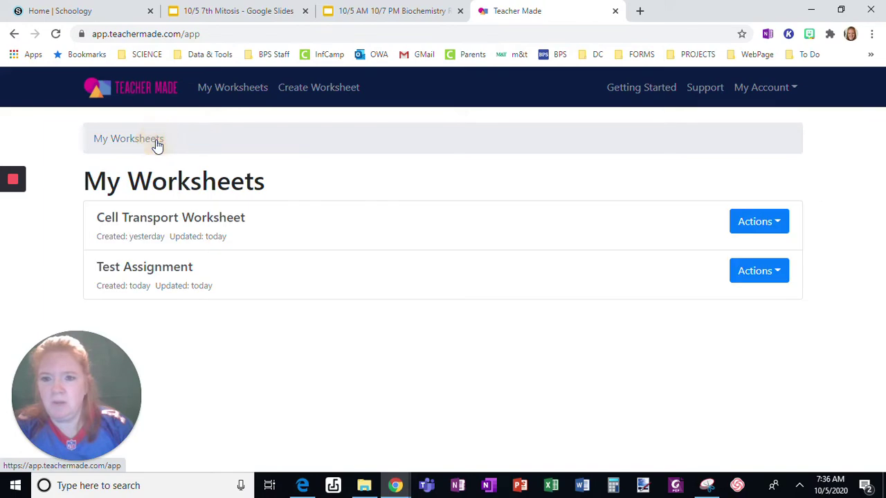
# Preview the Cell Transport Worksheet and try the first answer dropdown and the Lipid blank in the Cell Membrane box
pyautogui.click(757, 222)
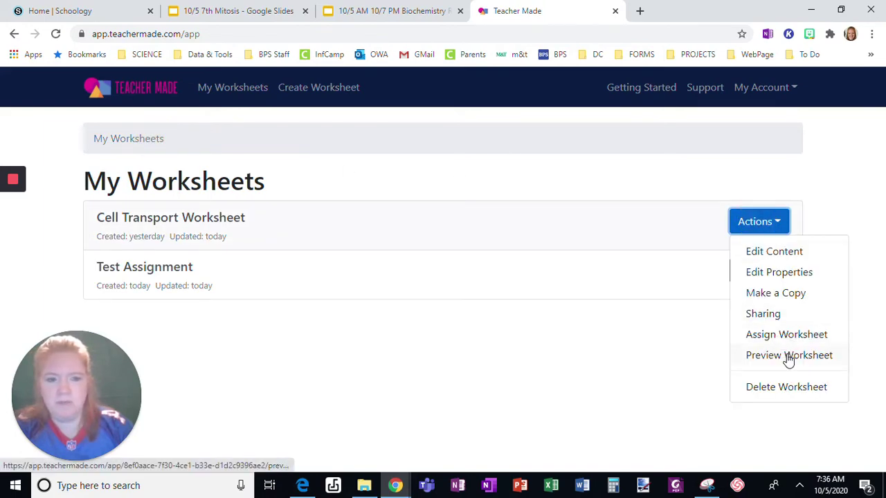
pyautogui.click(787, 356)
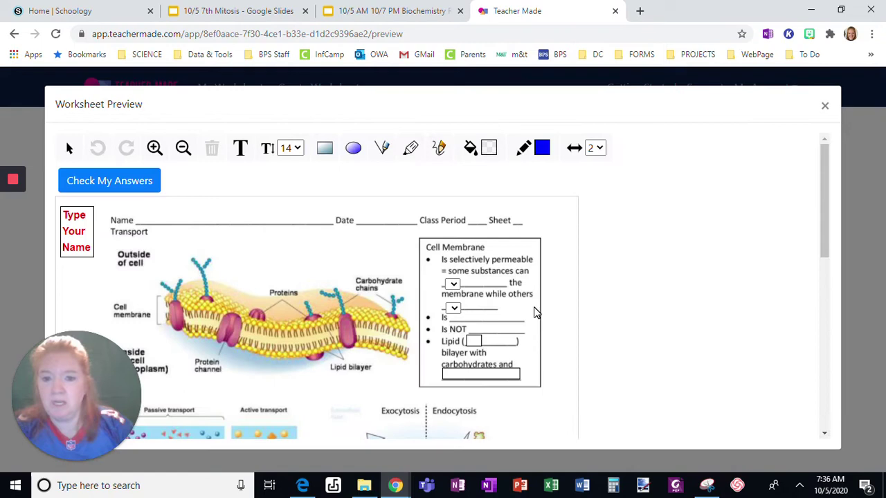
pyautogui.scroll(-3, 508, 311)
pyautogui.scroll(2, 493, 276)
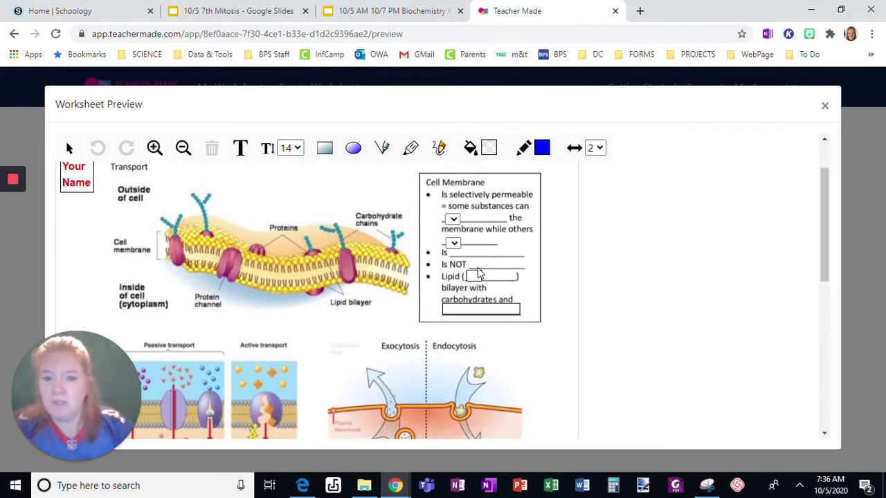
pyautogui.click(453, 220)
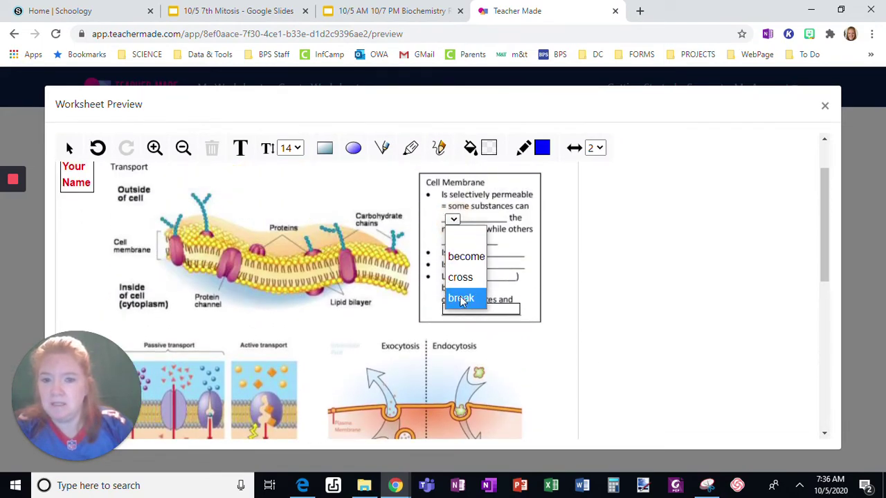
pyautogui.click(455, 217)
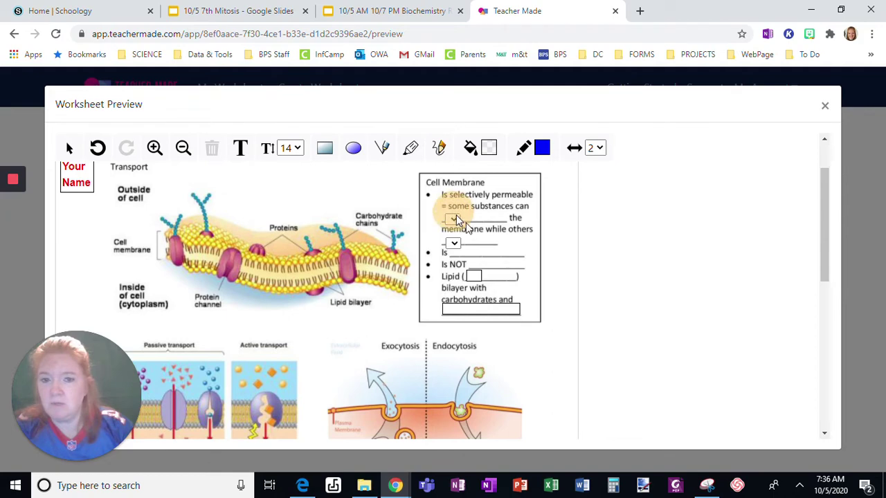
pyautogui.click(479, 275)
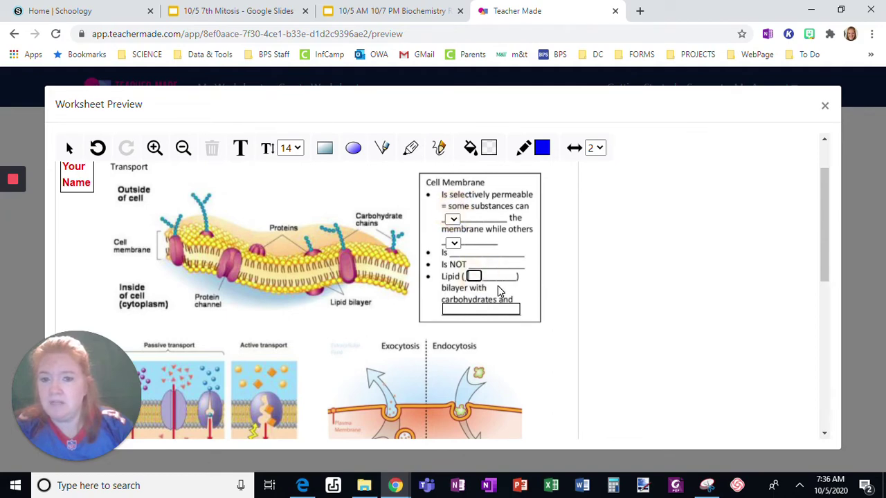
# Try the PASSIVE text box, answer TRUE for diffusion and Fat for the cell membrane question, and close the preview
pyautogui.scroll(-3, 429, 286)
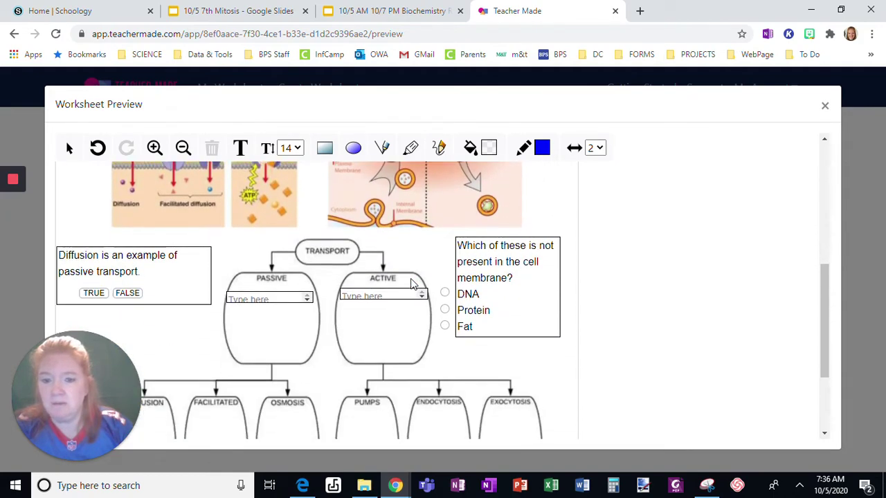
pyautogui.click(263, 299)
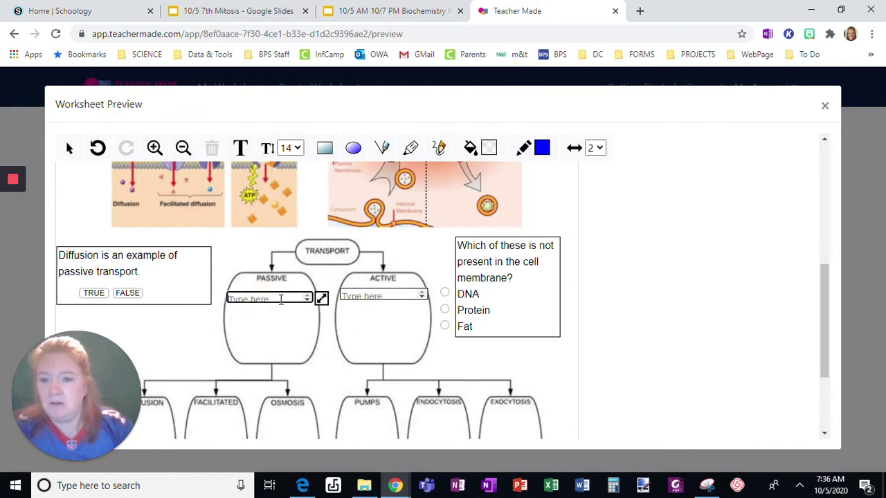
pyautogui.click(94, 297)
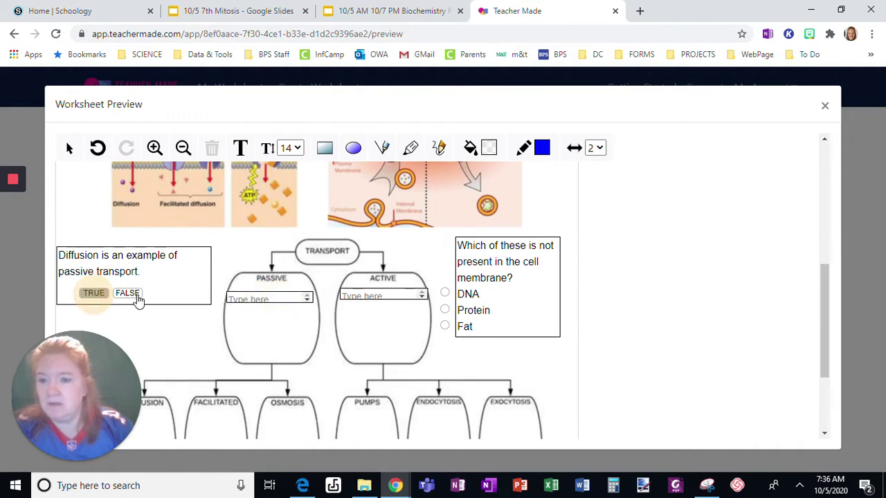
pyautogui.click(127, 294)
pyautogui.click(93, 294)
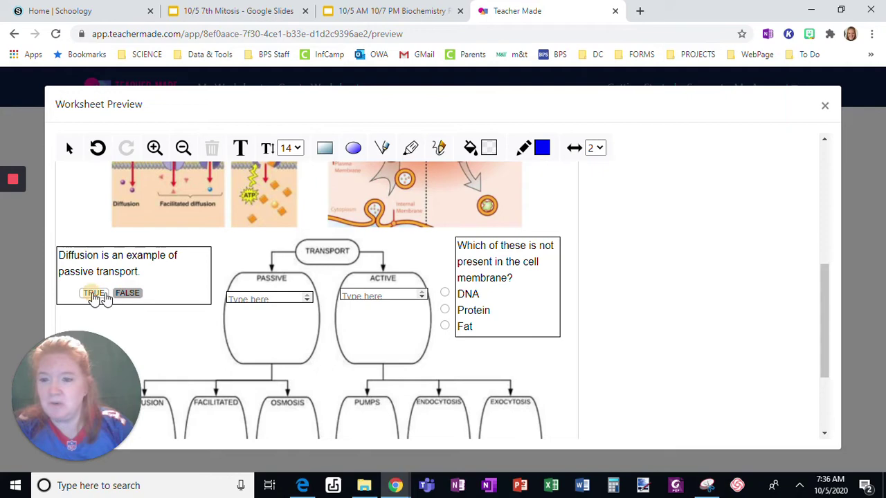
pyautogui.click(444, 325)
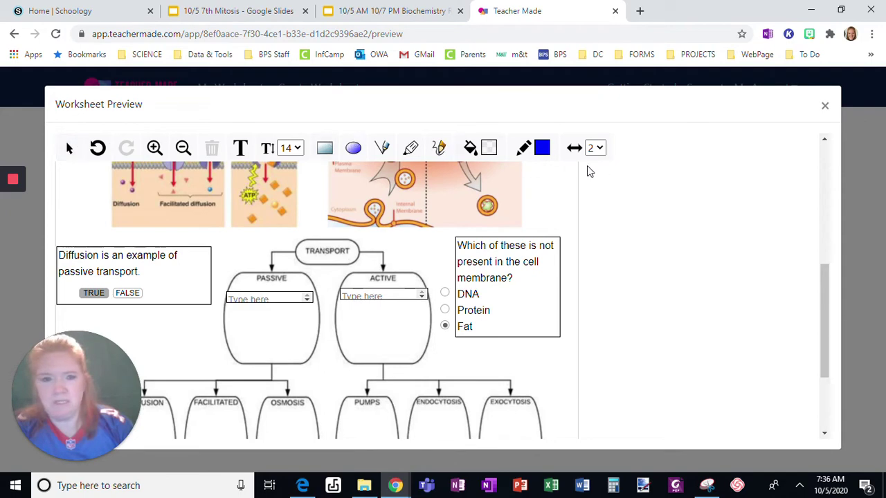
pyautogui.click(824, 106)
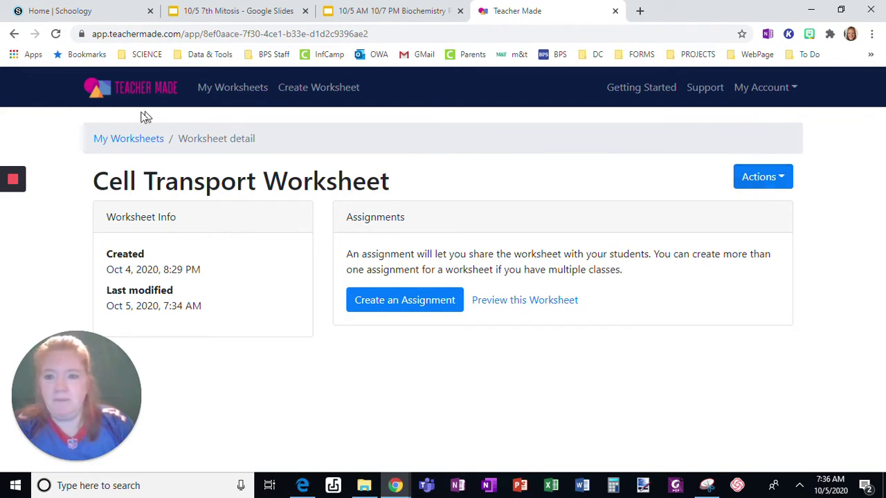
# Start assigning the Cell Transport Worksheet and enable student validation with a list of two student IDs, one per line
pyautogui.click(214, 87)
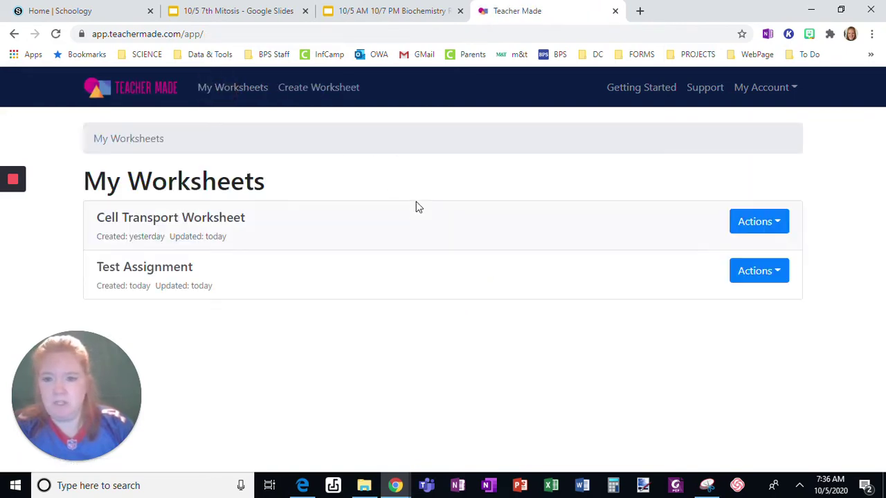
pyautogui.click(762, 228)
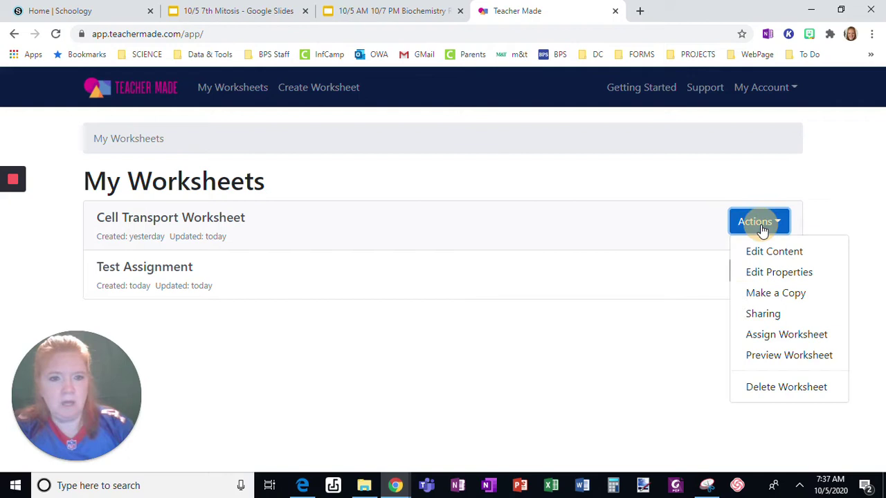
pyautogui.click(786, 336)
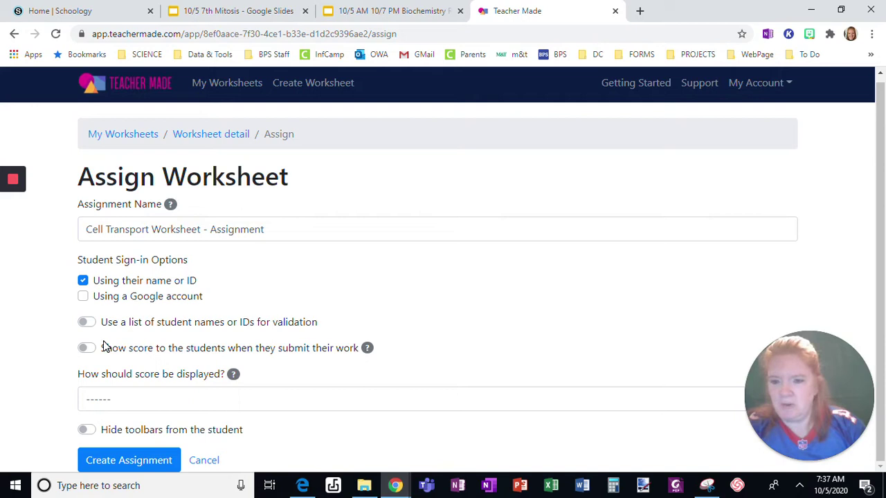
pyautogui.click(87, 322)
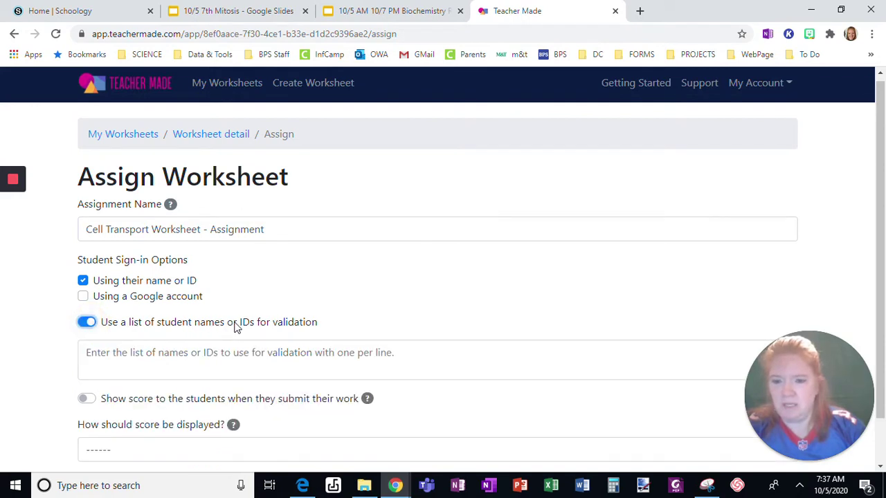
pyautogui.click(148, 357)
pyautogui.write('90')
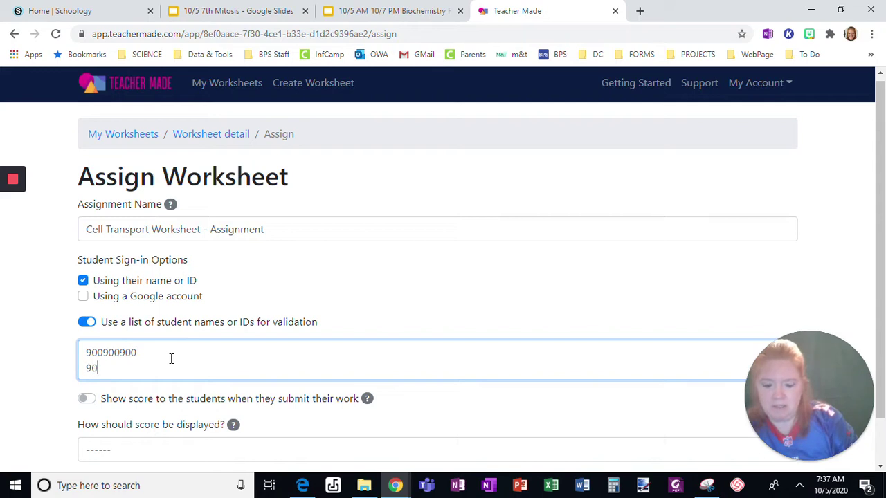
pyautogui.write('700')
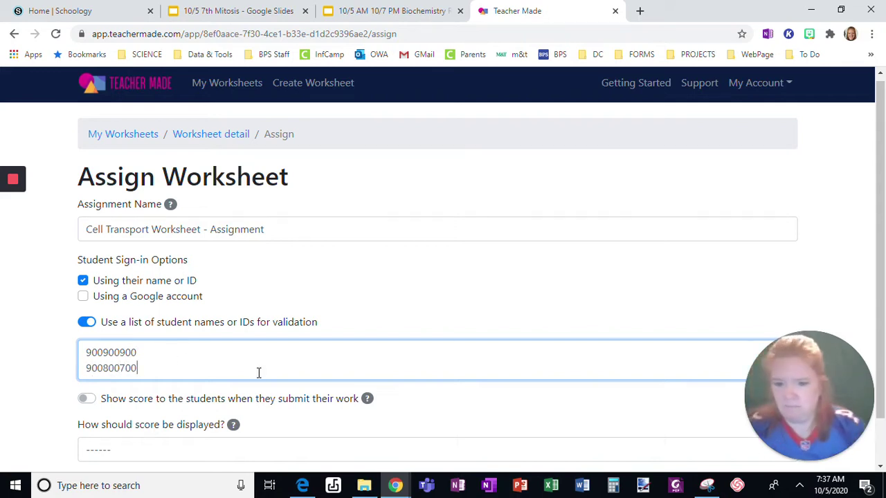
# Show students their score on submission, with the option Score and student's answers
pyautogui.scroll(-1, 214, 372)
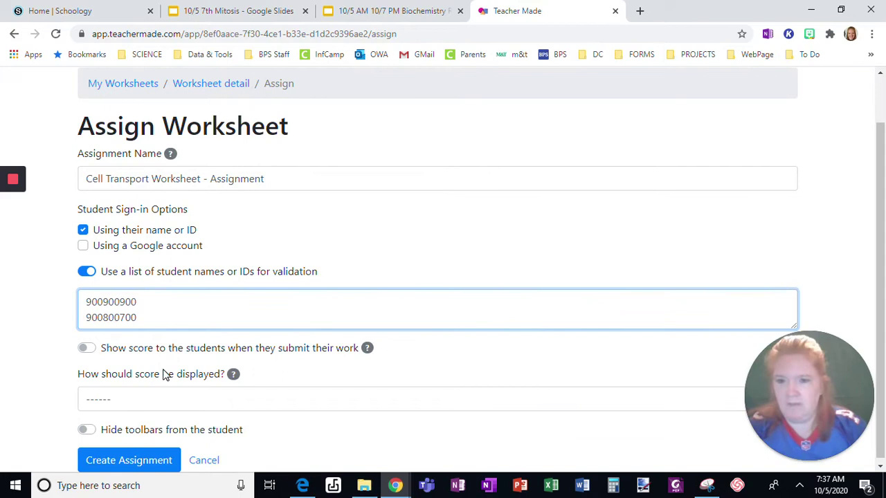
pyautogui.click(97, 353)
pyautogui.scroll(-1, 391, 381)
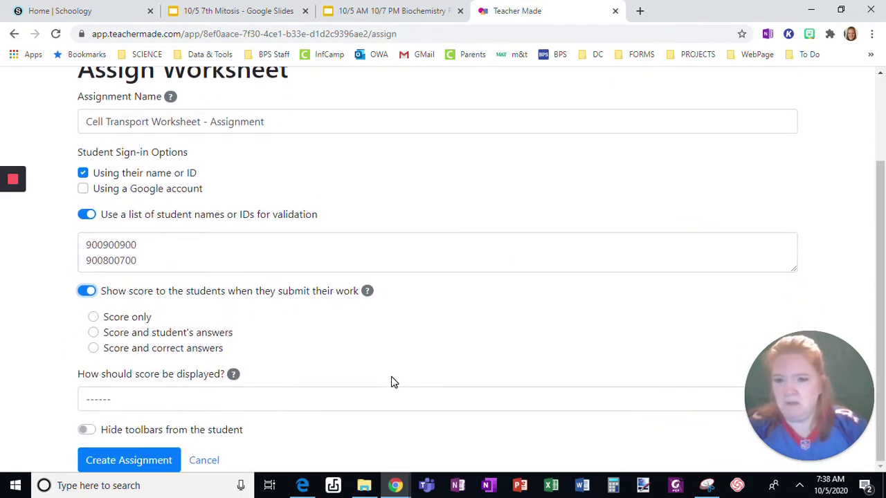
pyautogui.click(94, 318)
pyautogui.click(94, 335)
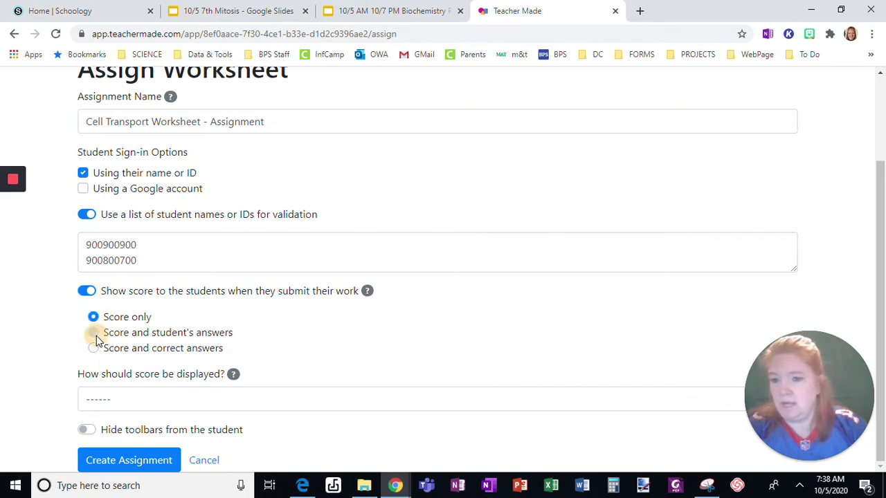
pyautogui.click(94, 351)
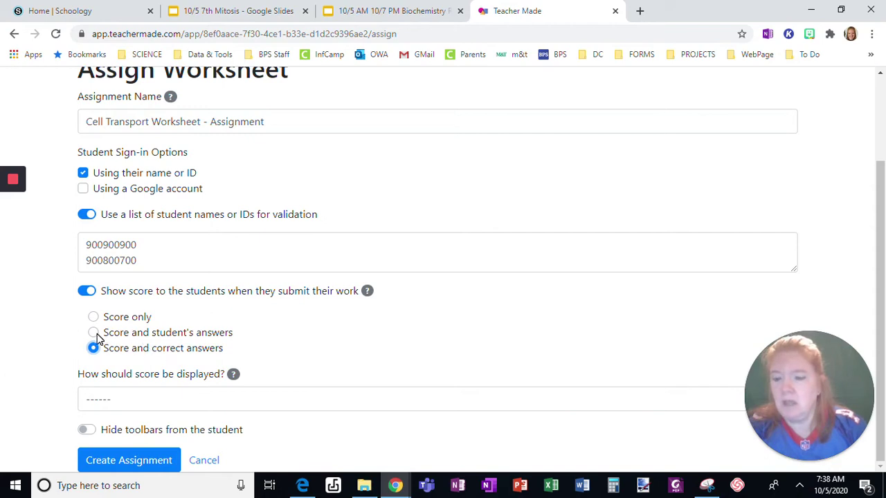
pyautogui.click(95, 333)
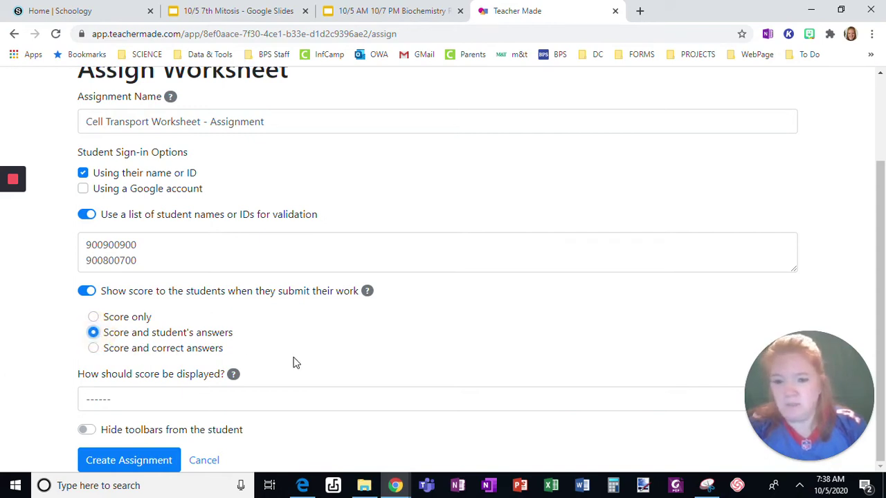
# Set the score to be displayed as Score % and create the assignment
pyautogui.click(118, 400)
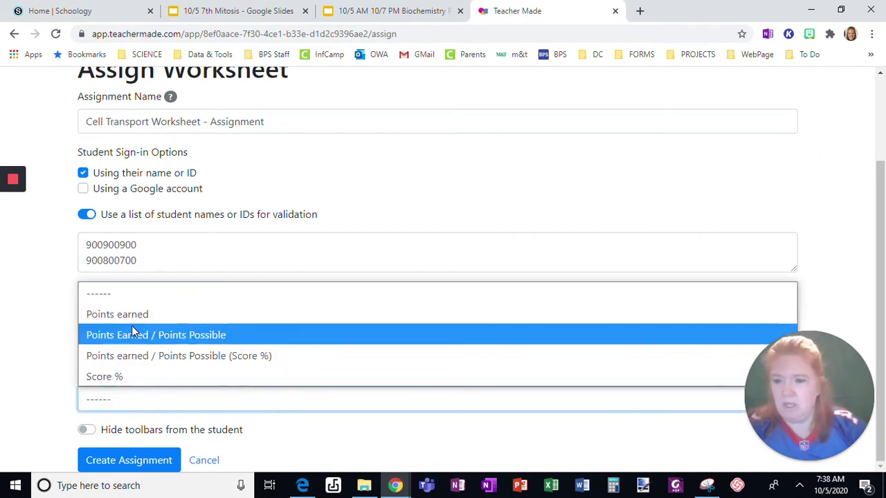
pyautogui.click(118, 377)
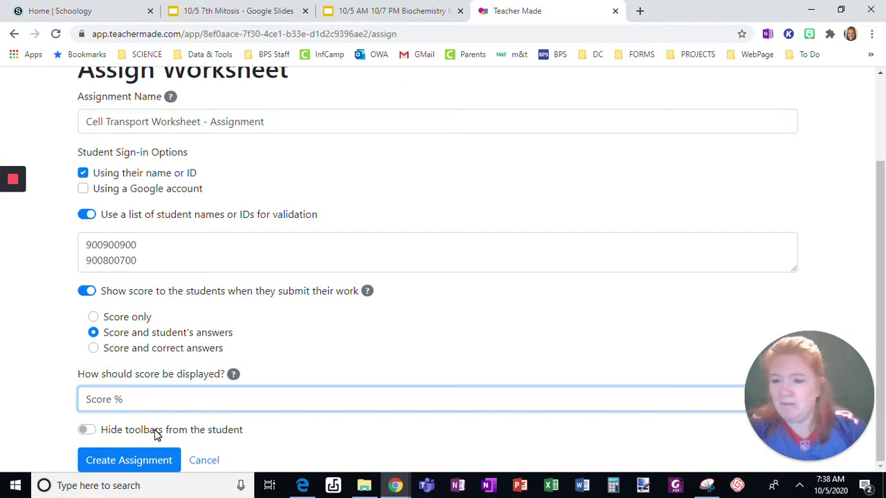
pyautogui.click(156, 460)
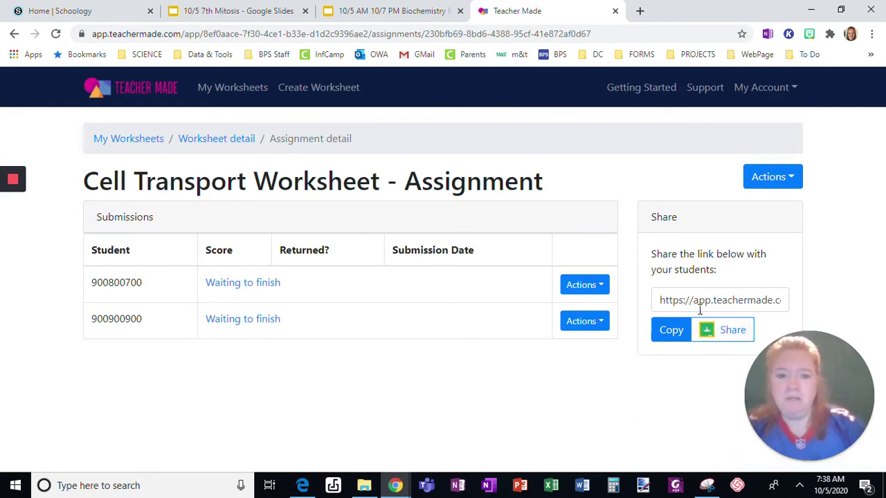
# Copy the assignment's share link and switch to Schoology in Microsoft Edge
pyautogui.click(673, 335)
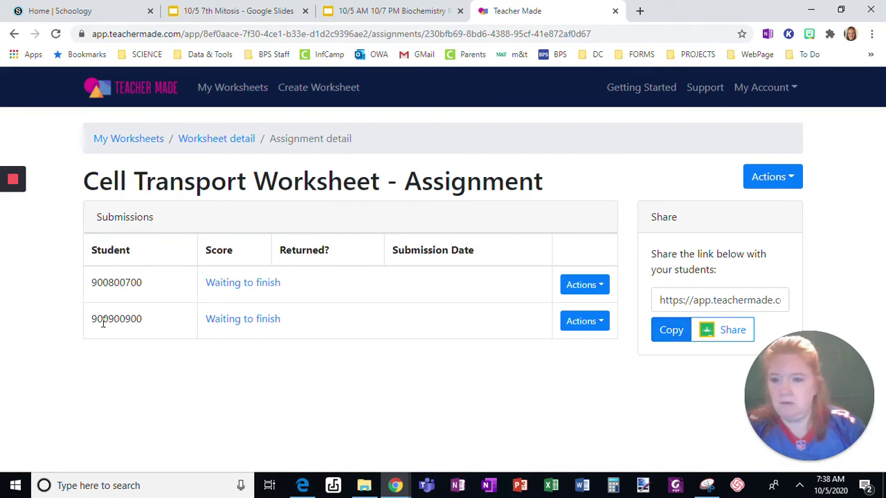
pyautogui.click(670, 335)
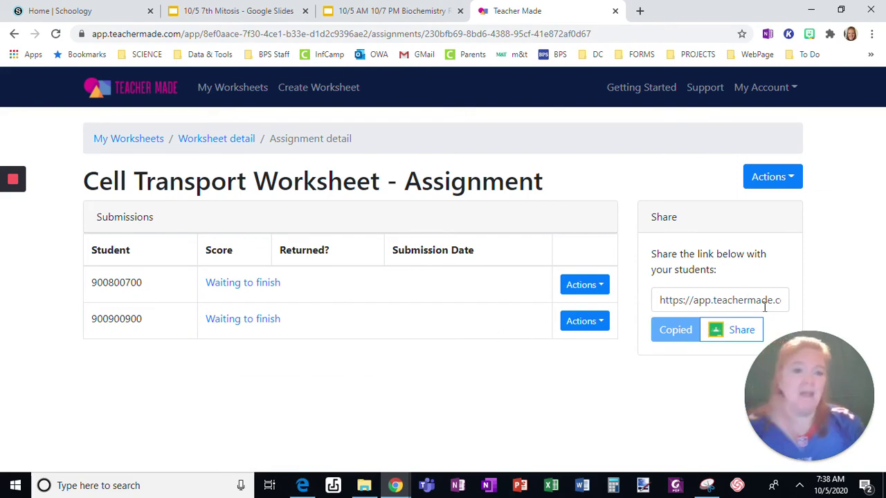
pyautogui.click(302, 485)
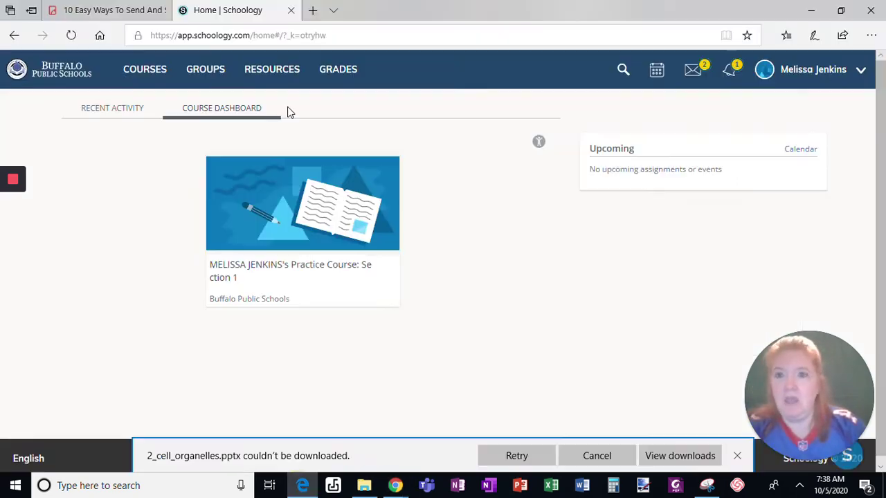
# Open the copied assignment link in the browser and start the Cell Transport Worksheet with a student ID
pyautogui.click(234, 35)
pyautogui.hotkey('ctrl', 'v')
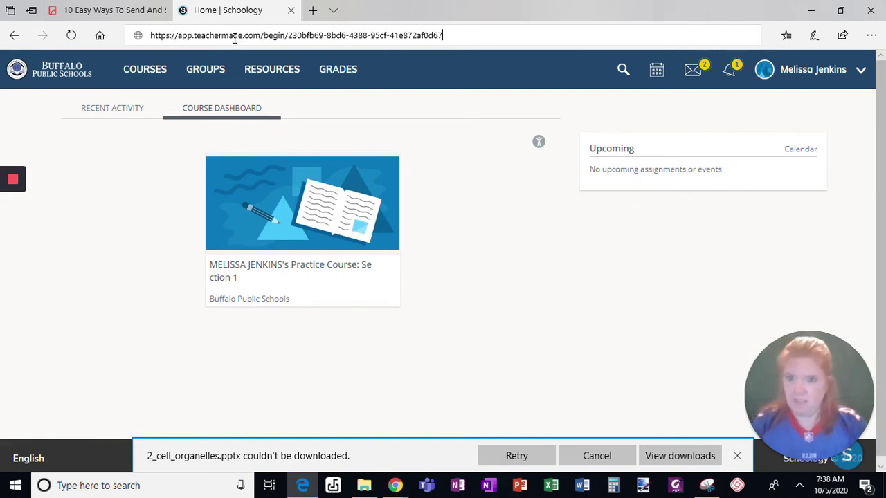
pyautogui.press('Return')
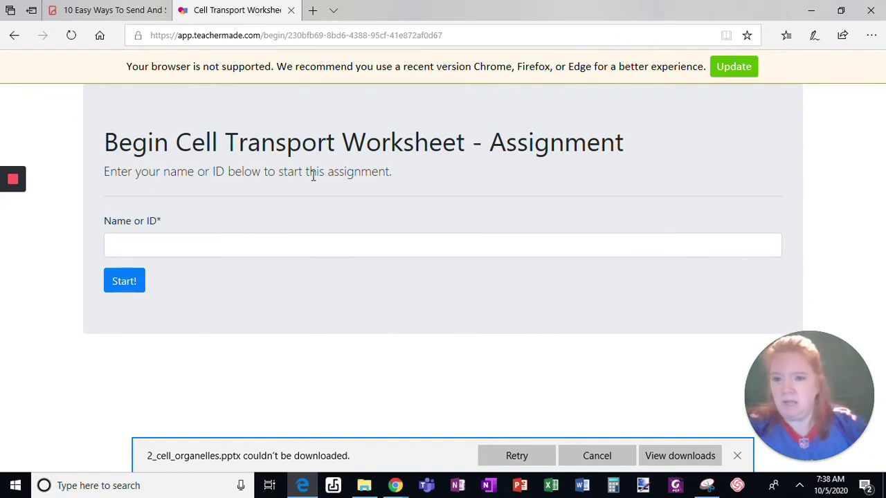
pyautogui.click(166, 251)
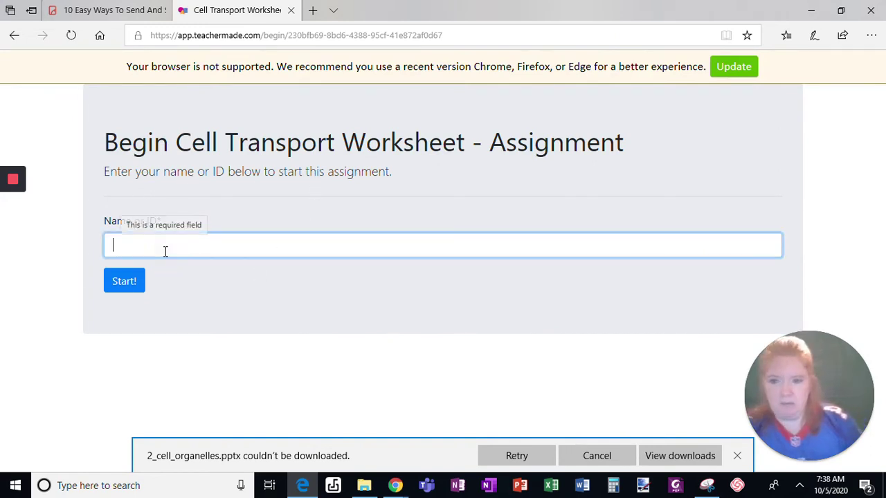
pyautogui.write('900900900')
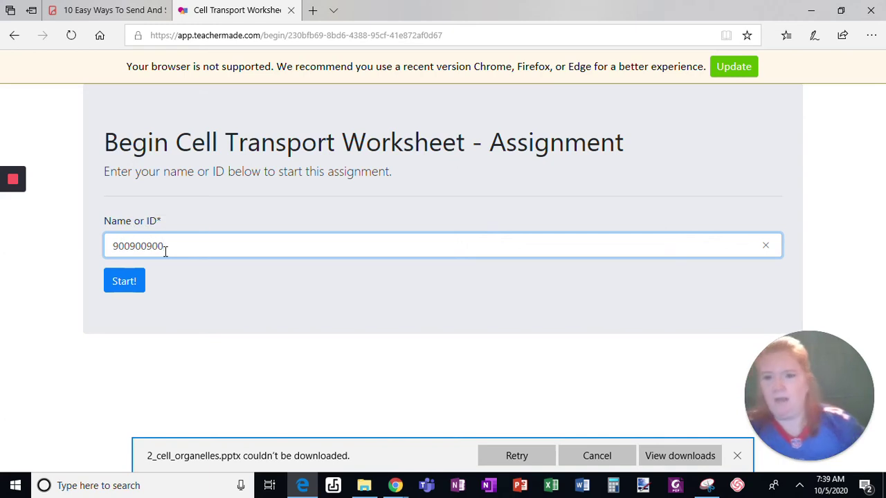
pyautogui.click(133, 279)
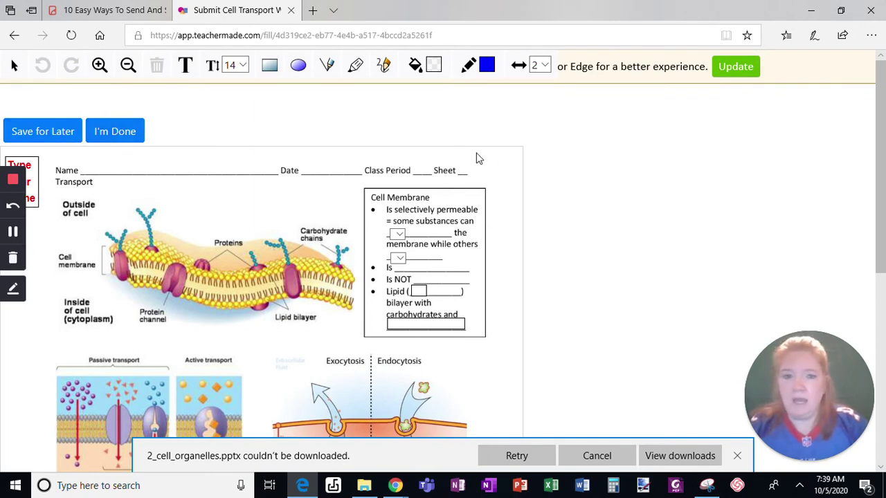
# Dismiss the failed download notification and look over the whole worksheet in the student view
pyautogui.scroll(-5, 795, 284)
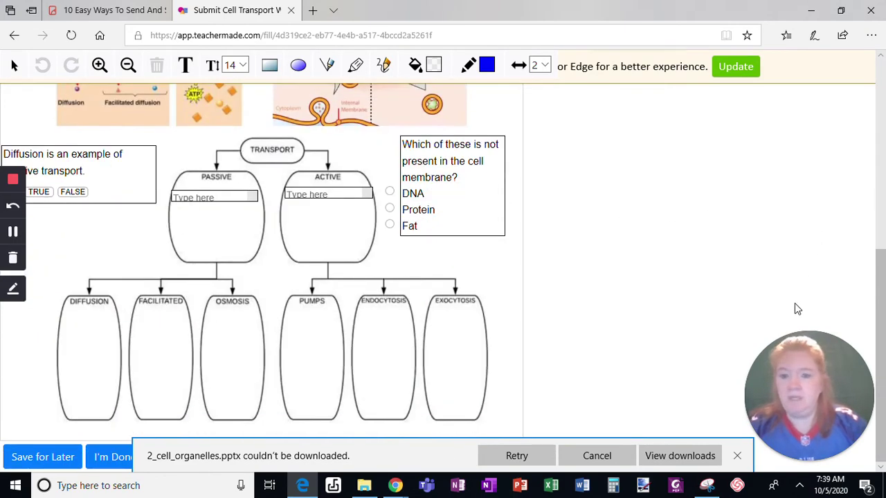
pyautogui.click(737, 455)
pyautogui.scroll(6, 652, 282)
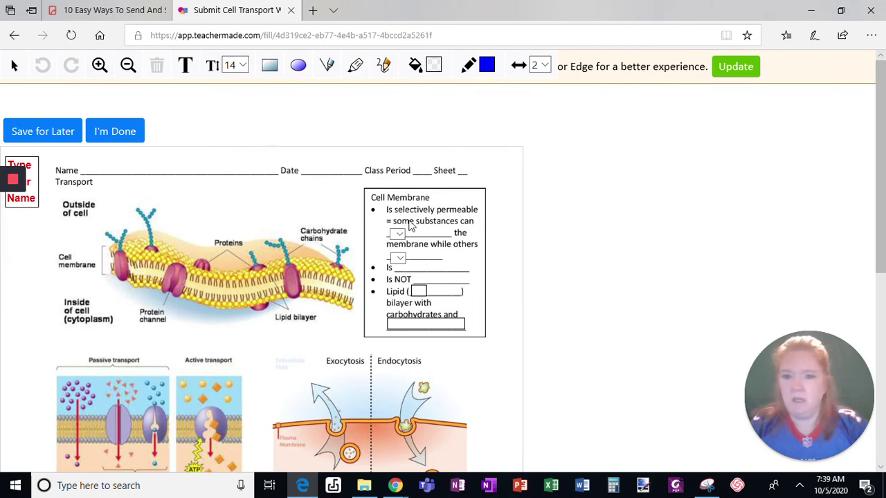
pyautogui.scroll(-5, 424, 364)
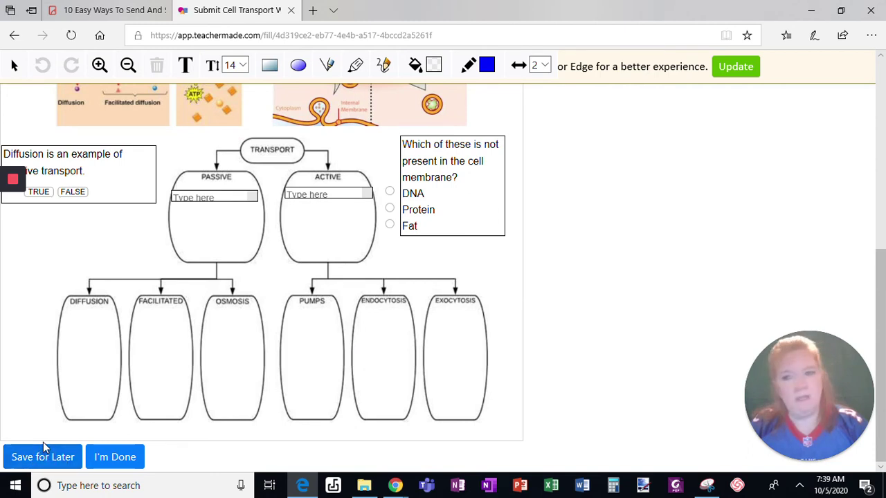
# Try to submit the unfinished worksheet, cancel the submission, and save the work for later instead
pyautogui.click(118, 458)
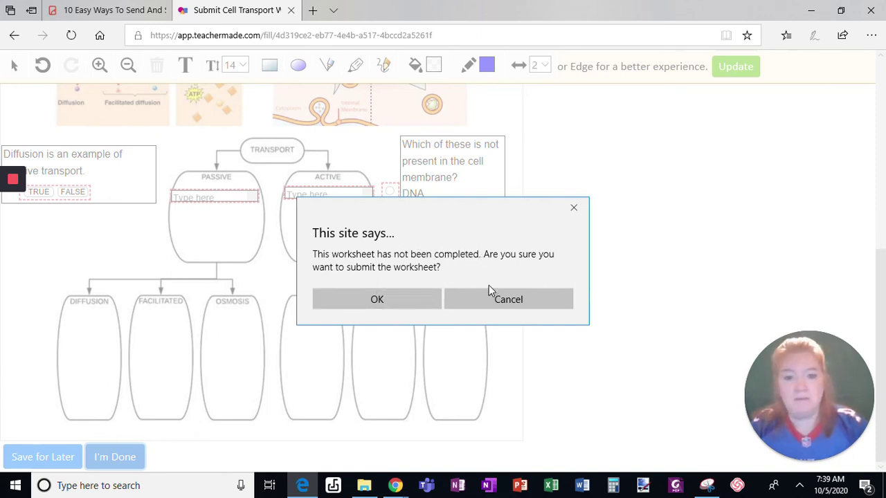
pyautogui.click(469, 308)
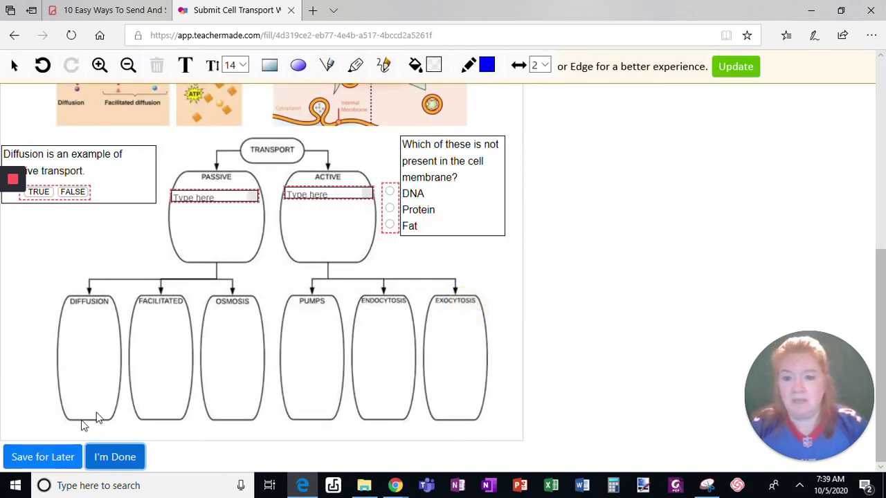
pyautogui.click(33, 460)
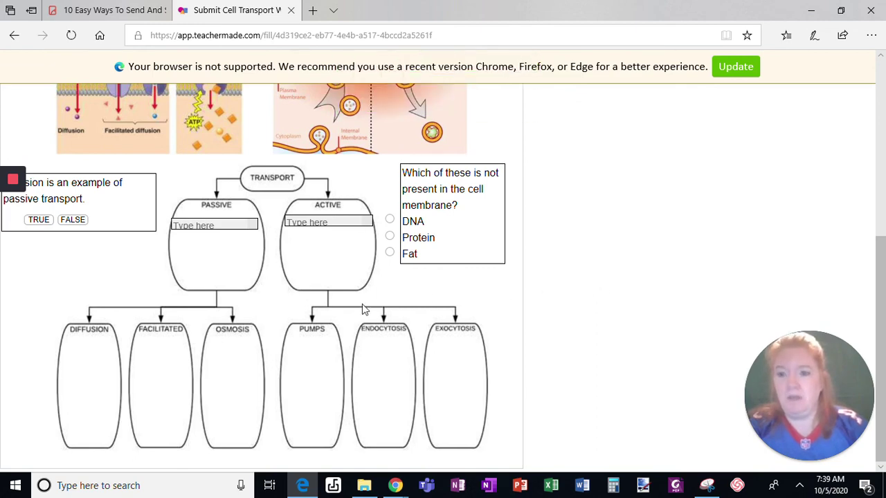
pyautogui.scroll(5, 643, 315)
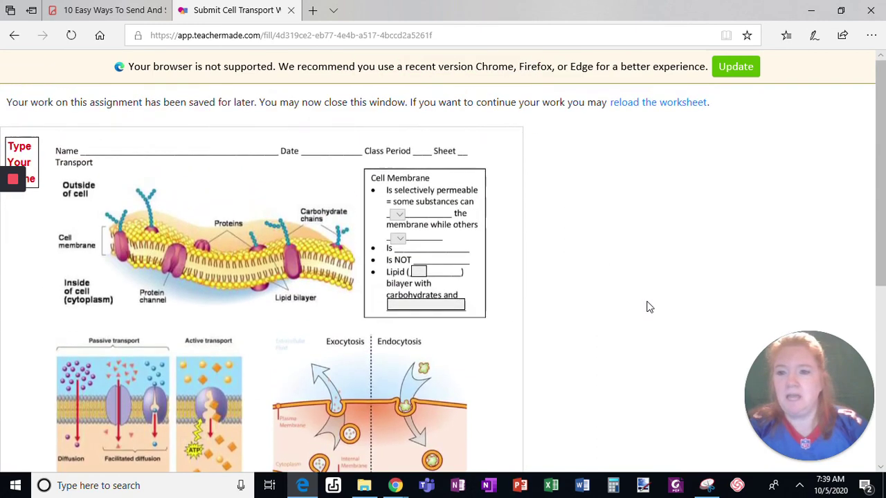